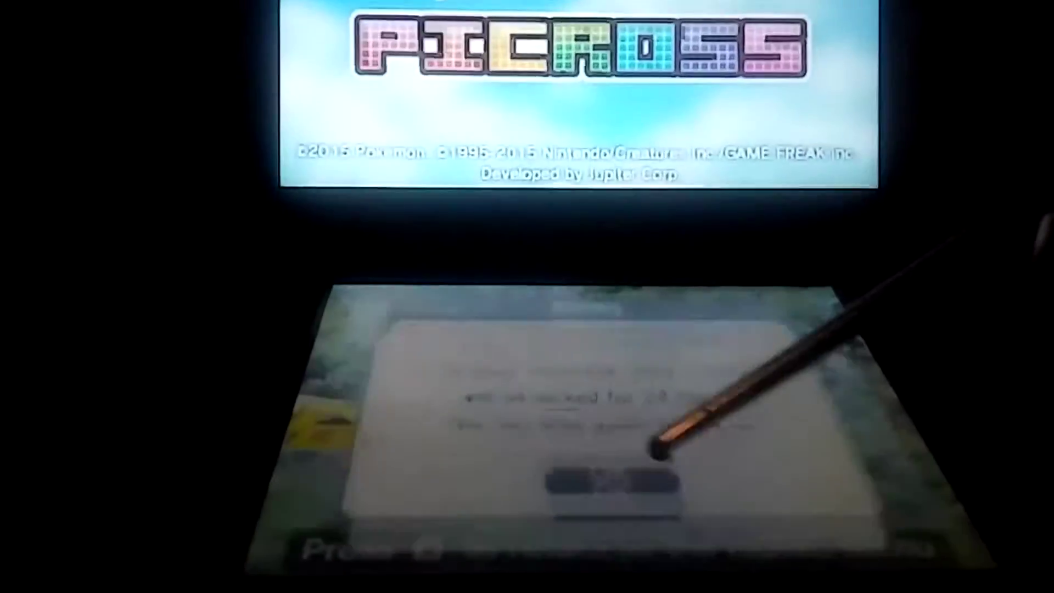
Dismiss Pokémon Picross's system-time warning with OK, then reboot the 3DS to its boot logo.
left_click(583, 541)
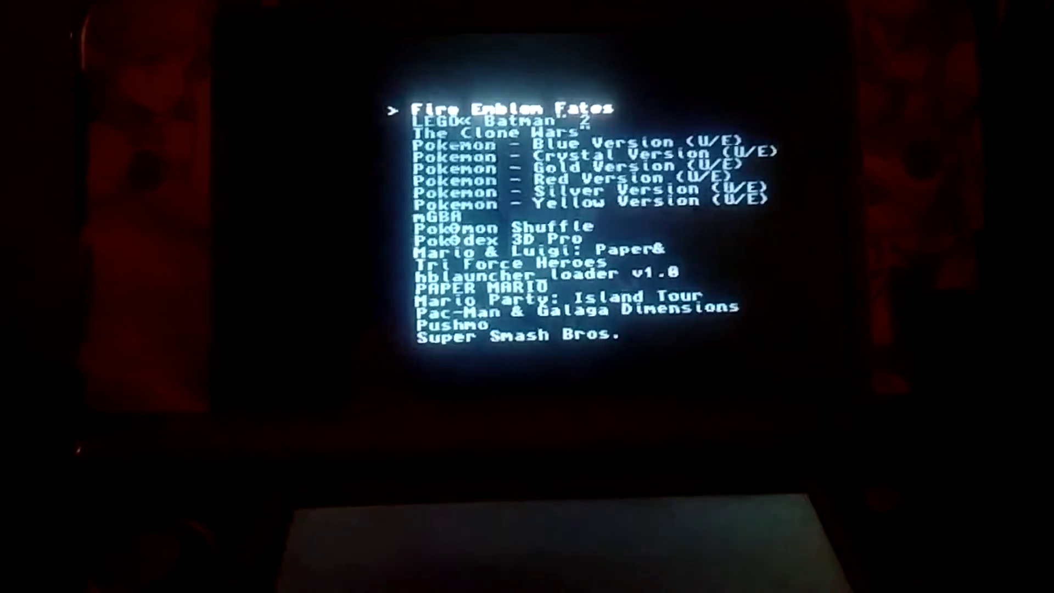
Scroll down the save manager's title list toward Pokemon_Picross.
key("Down")
key("Down")
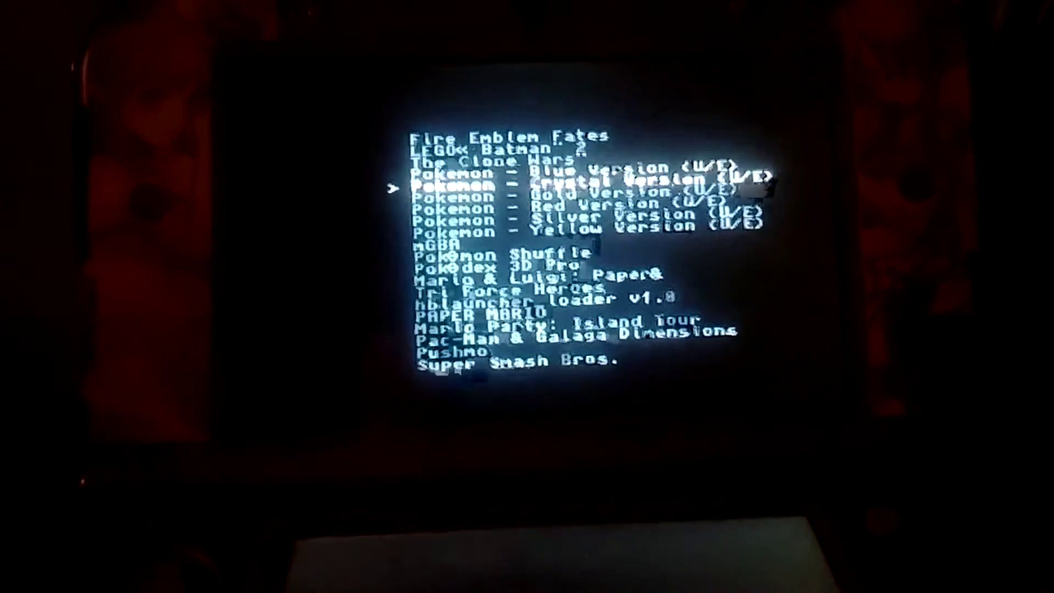
key("Down")
key("Down")
key("Down")
key("Down")
key("Down")
key("Down")
key("Down")
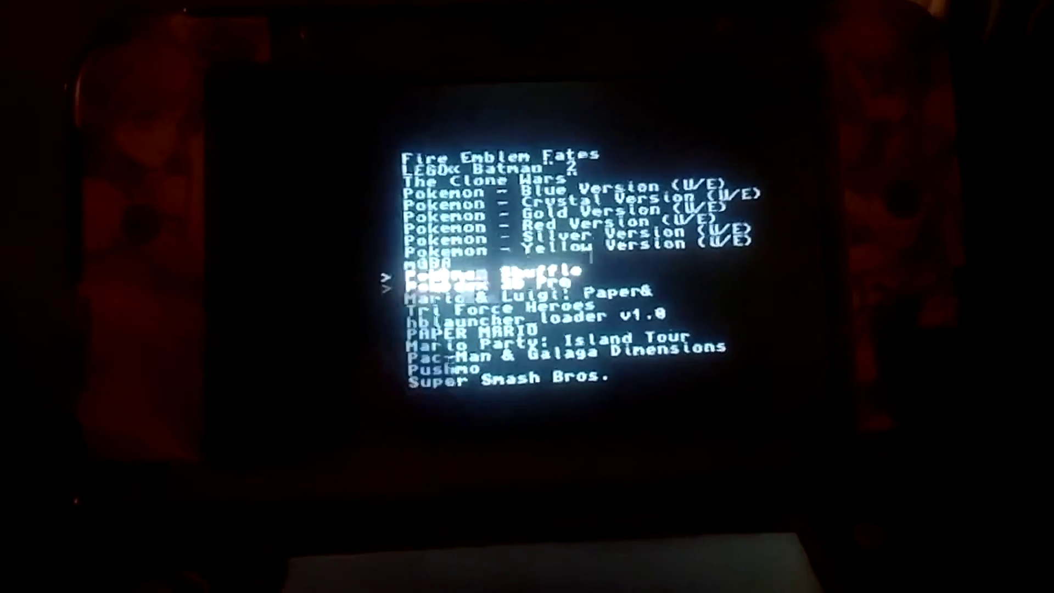
key("Down")
key("Down")
key("Down")
key("Down")
key("Down")
key("Down")
key("Down")
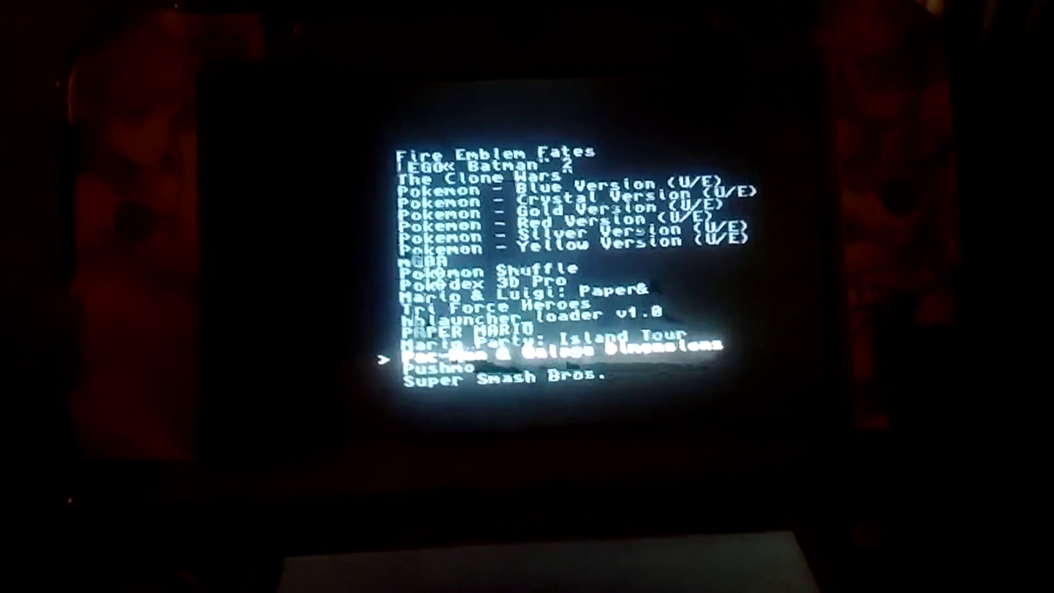
key("Down")
key("Down")
key("Down")
key("Down")
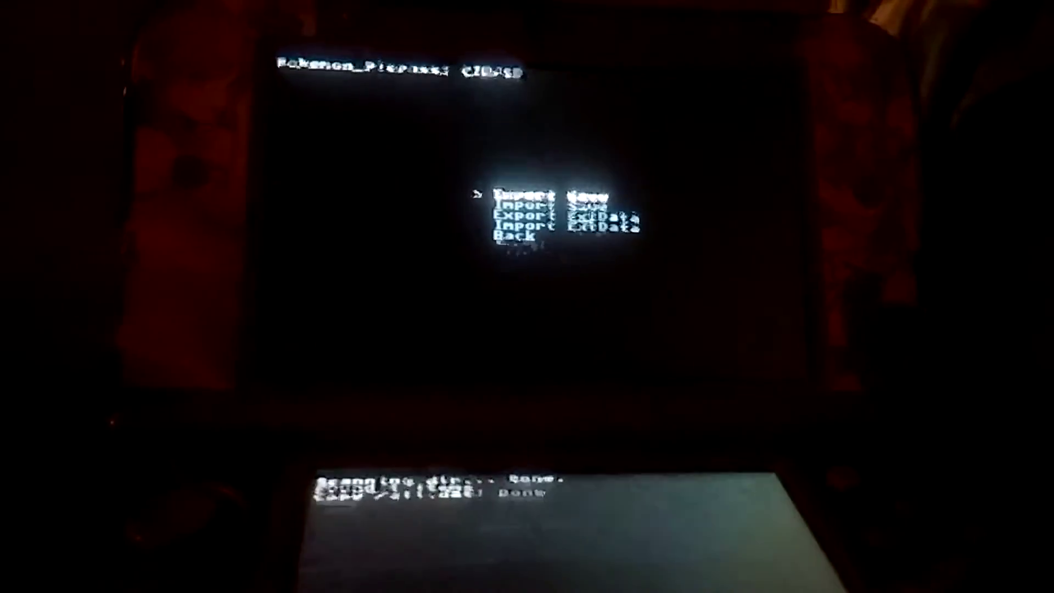
Exit JK's Save Manager with HOME and relaunch the Homebrew Launcher to the Target title selector.
key("Home")
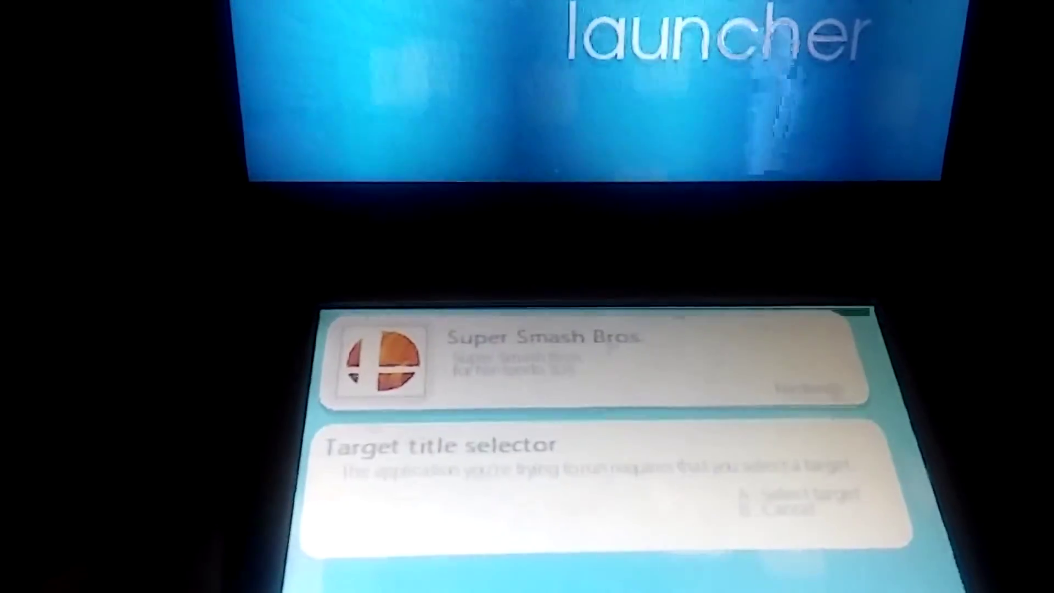
Cycle the target titles, then interrupt the boot countdown to pick a boot entry.
key("Down")
key("Down")
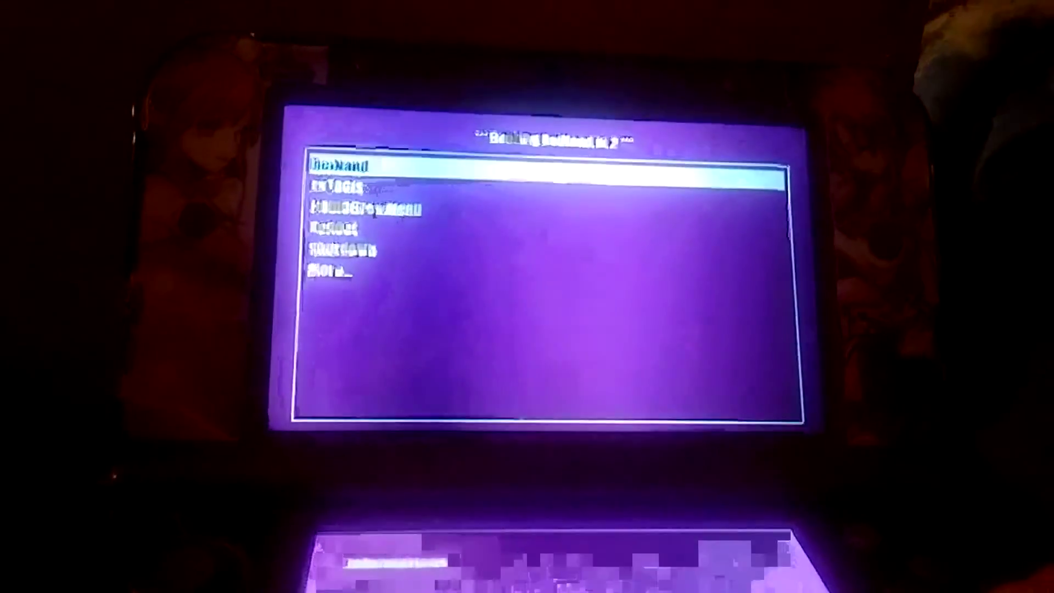
key("Down")
key("Down")
key("Down")
key("Down")
key("Down")
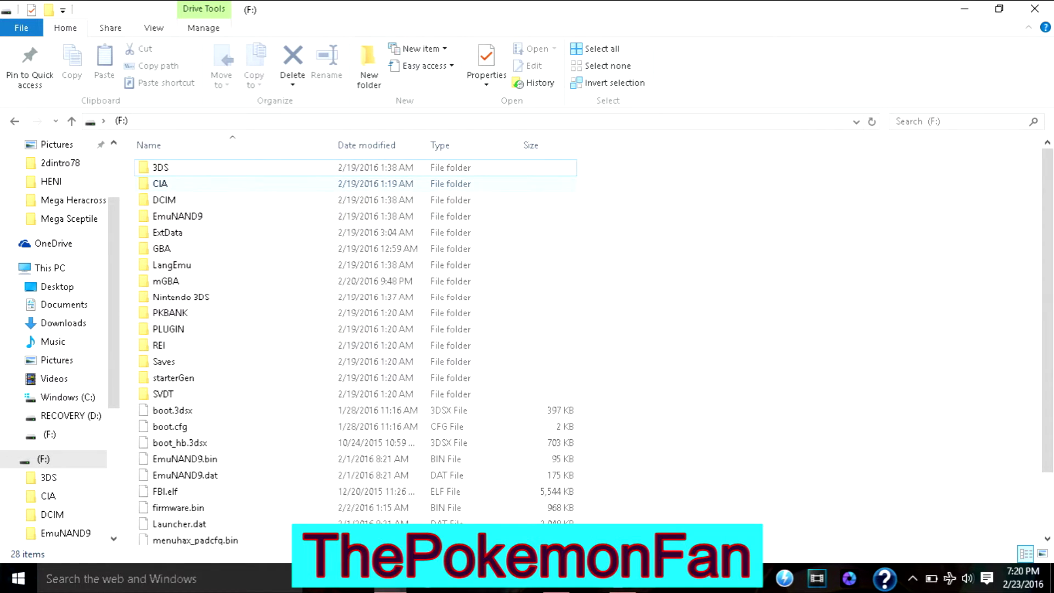
left_click(166, 168)
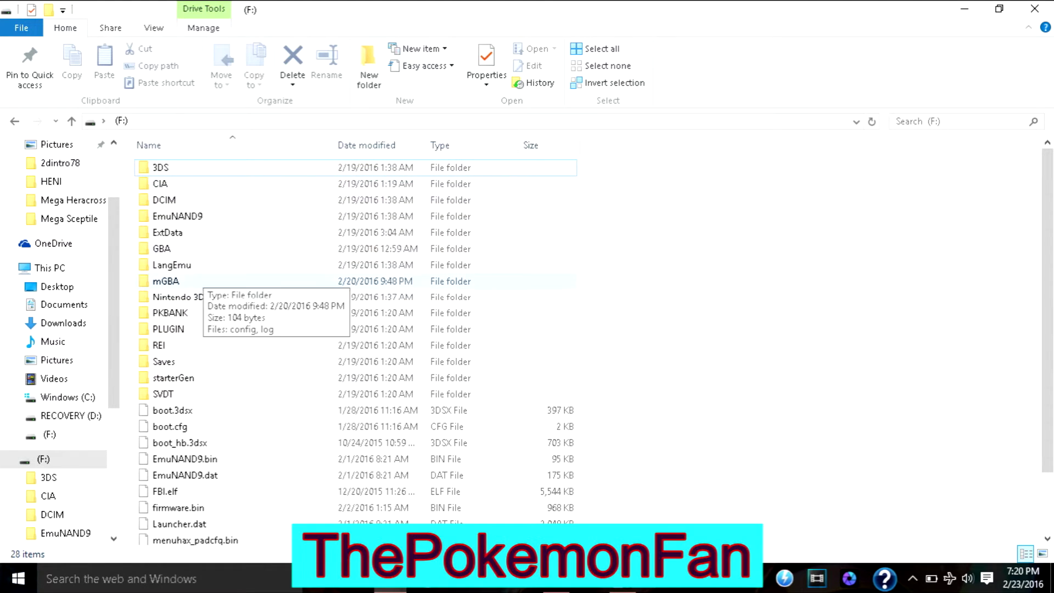
Open Saves > Pokemon_Picross > pic in File Explorer and shrink the HxD window.
double_click(166, 361)
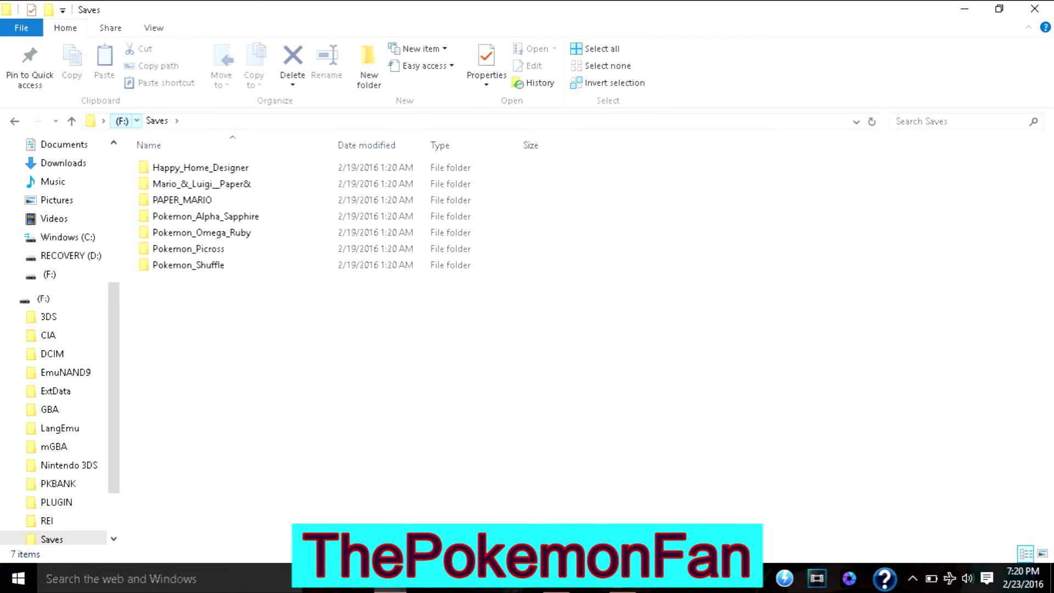
left_click(122, 121)
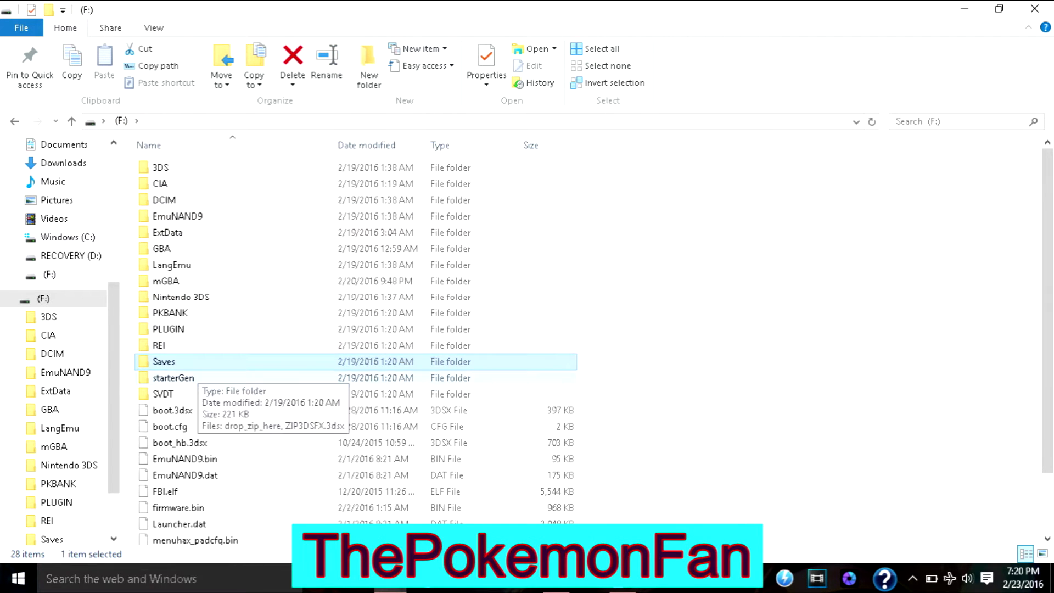
double_click(165, 362)
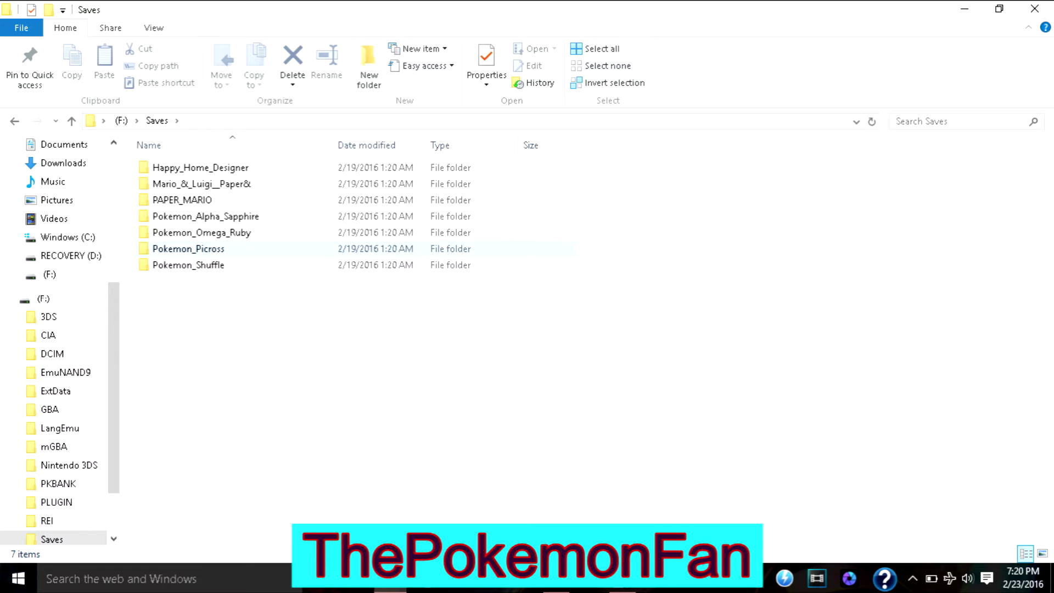
double_click(197, 249)
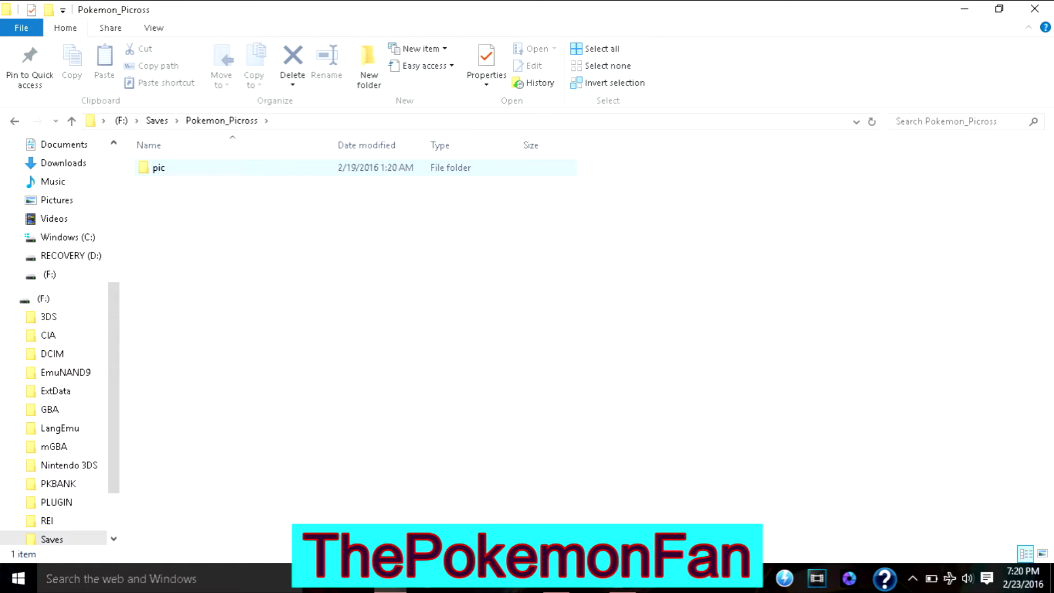
double_click(165, 170)
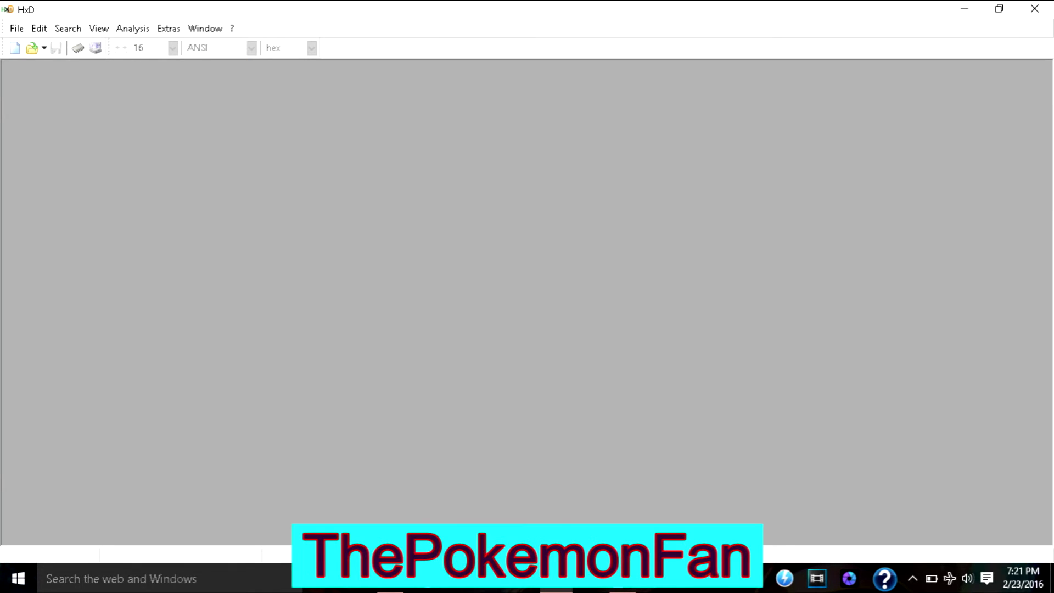
mouse_move(535, 9)
left_mouse_down()
mouse_move(534, 84)
mouse_move(701, 60)
left_mouse_up()
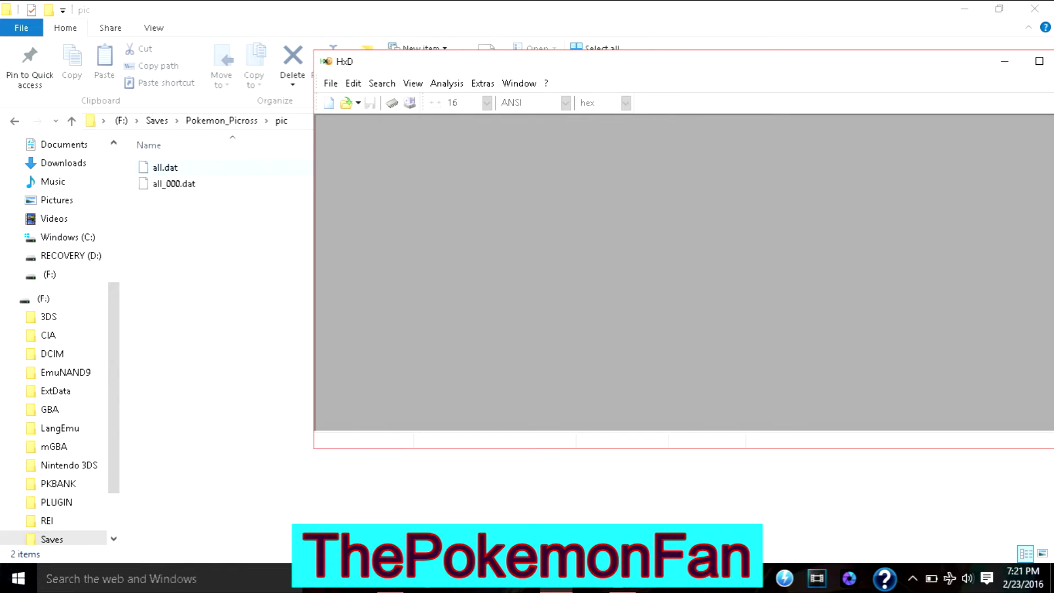
Drag all.dat into HxD and select the byte BA at offset 00000B40.
left_click(165, 167)
left_click_drag(165, 168, 591, 577)
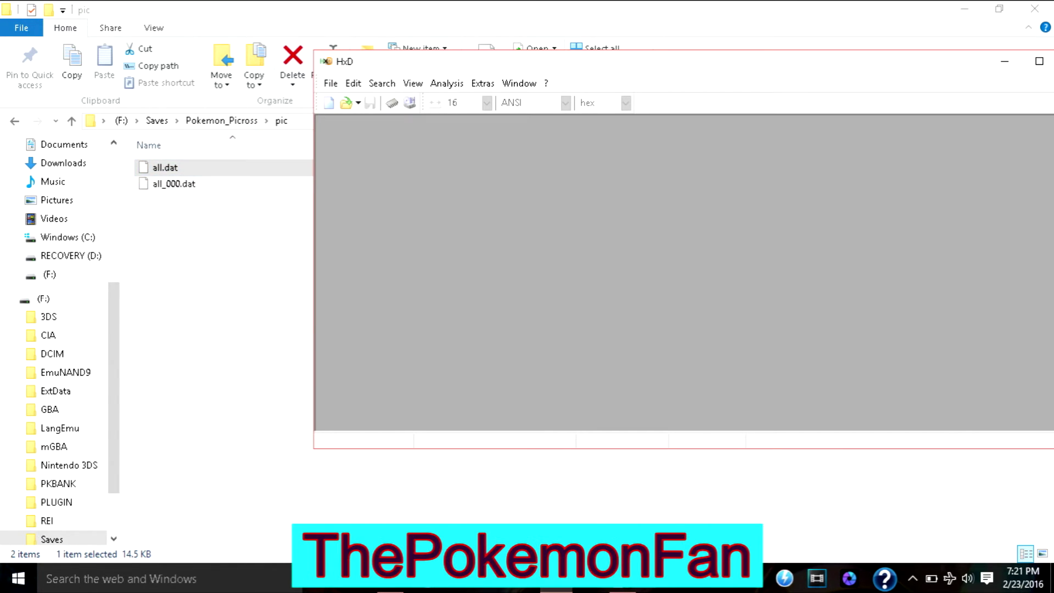
left_click_drag(591, 515, 577, 288)
left_click_drag(639, 67, 485, 50)
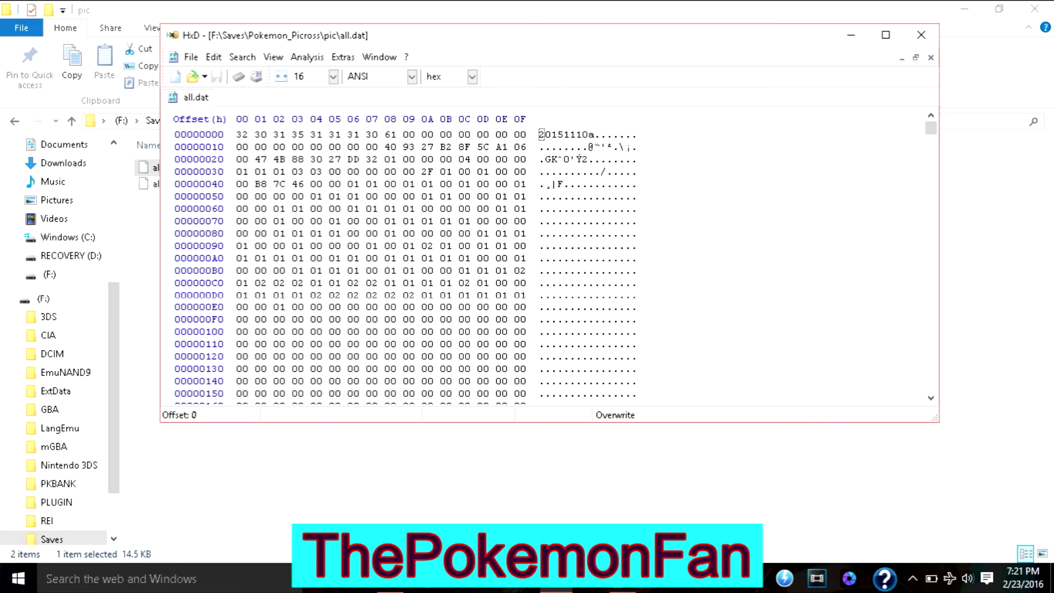
scroll(579, 331, "down", 5)
scroll(580, 332, "down", 6)
scroll(579, 331, "down", 7)
scroll(579, 331, "down", 5)
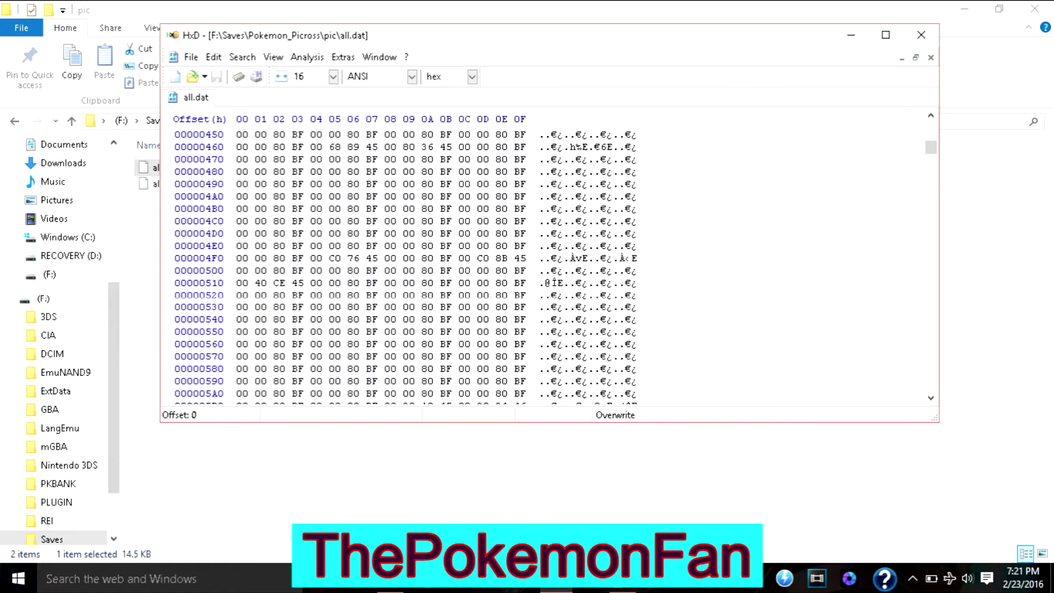
scroll(579, 331, "down", 6)
scroll(578, 331, "down", 5)
scroll(579, 331, "down", 4)
scroll(579, 332, "down", 6)
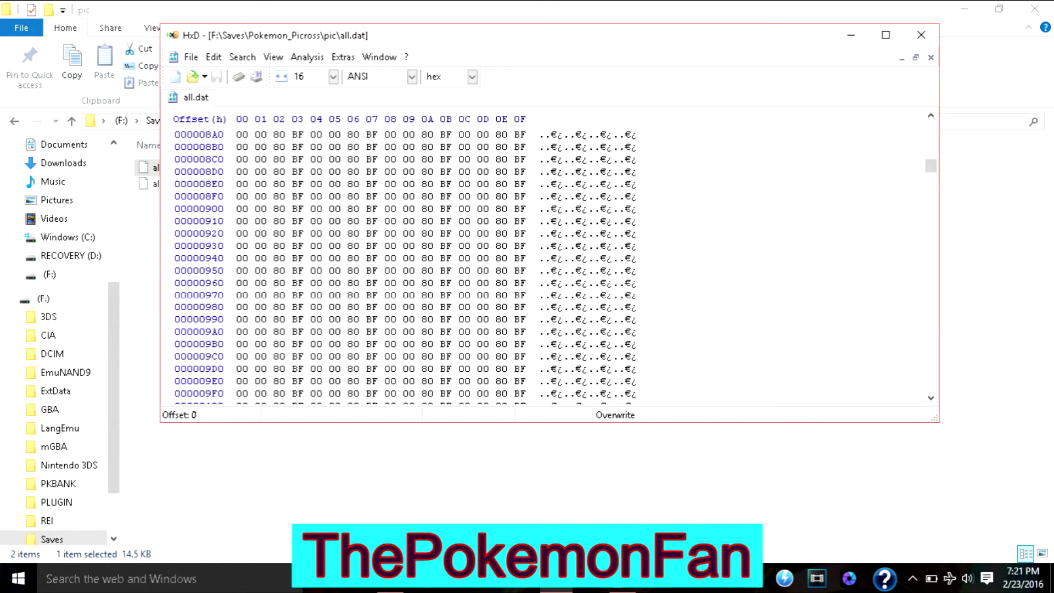
scroll(578, 332, "down", 6)
scroll(579, 331, "down", 4)
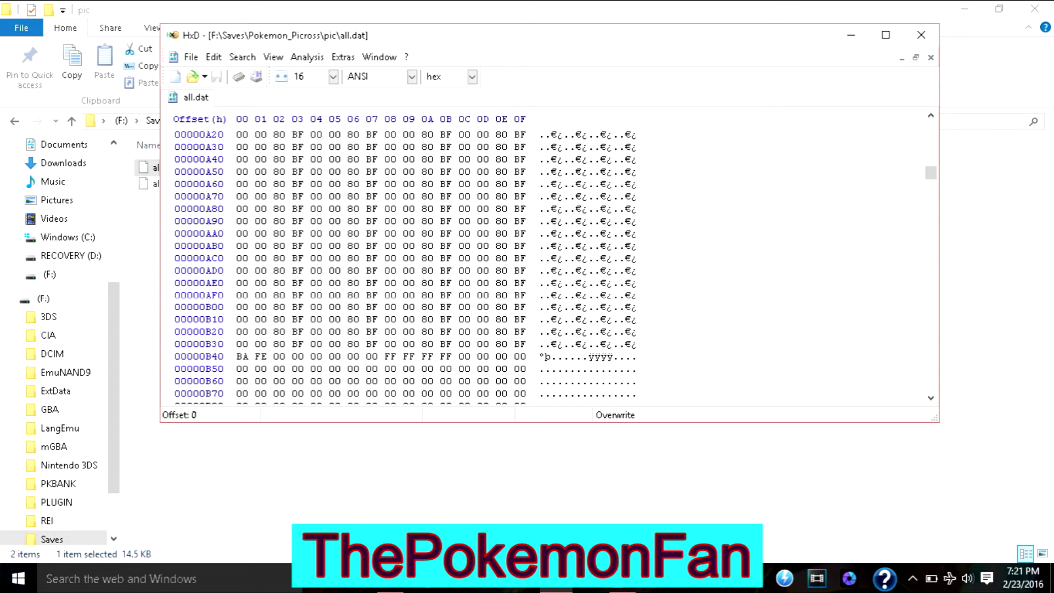
left_click_drag(238, 356, 247, 356)
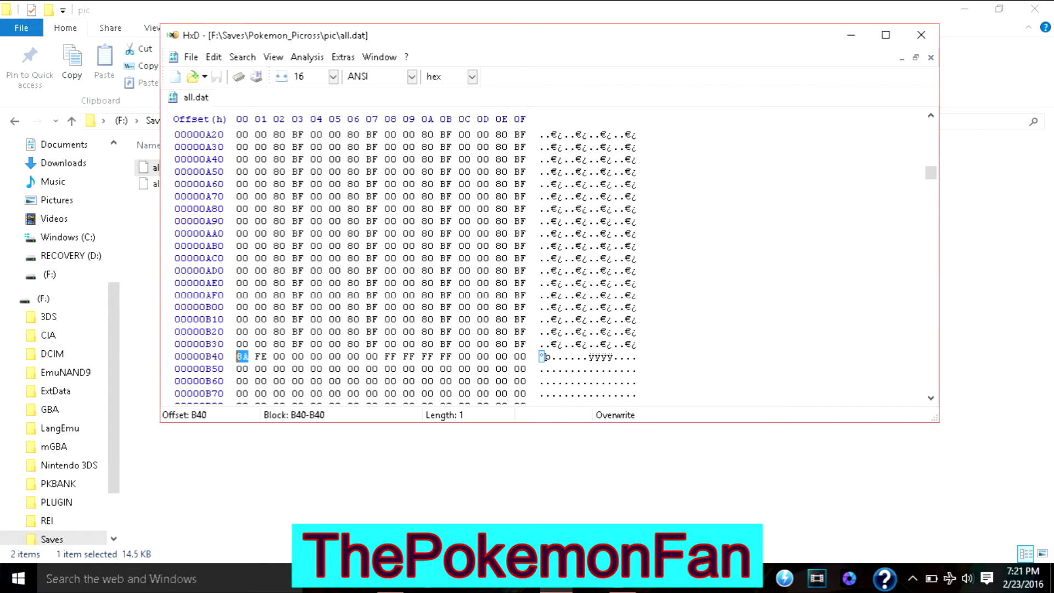
type("ff")
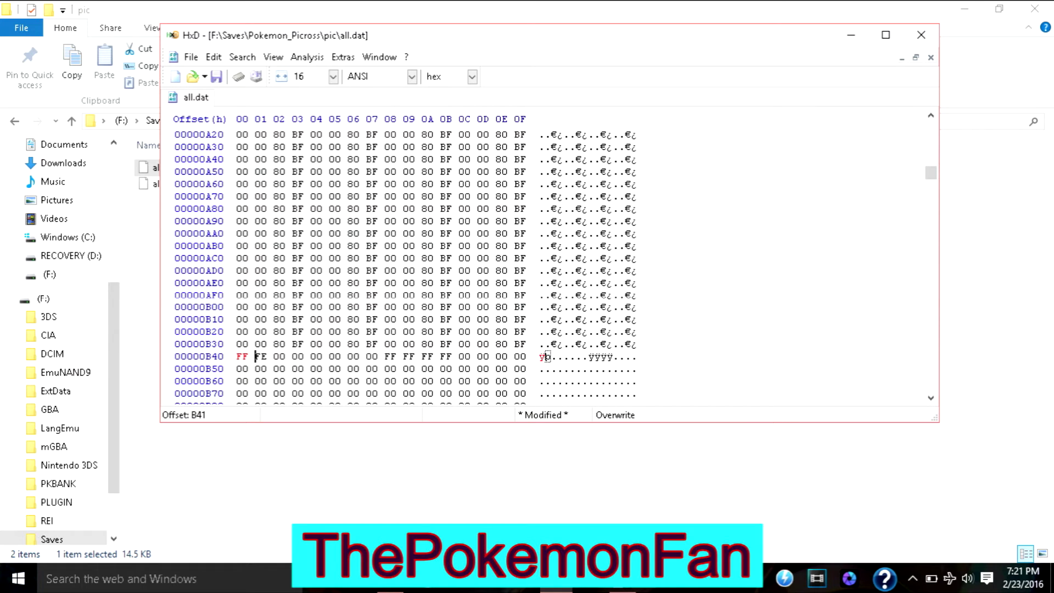
Change bytes B40–B41 to FF FF, then close HxD and confirm saving.
key("shift+Right")
type("ff")
key("alt")
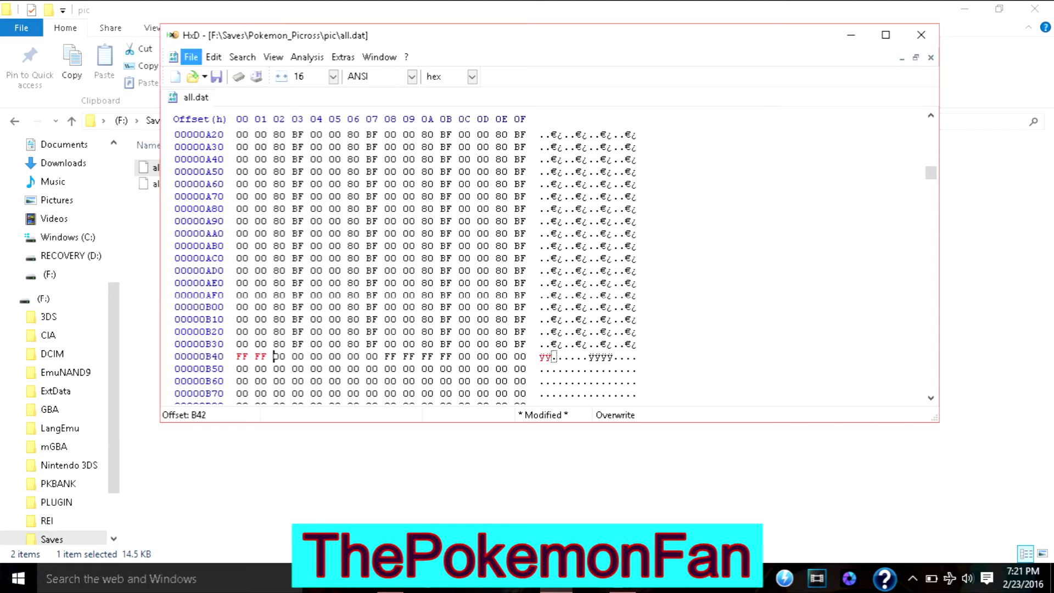
key("f")
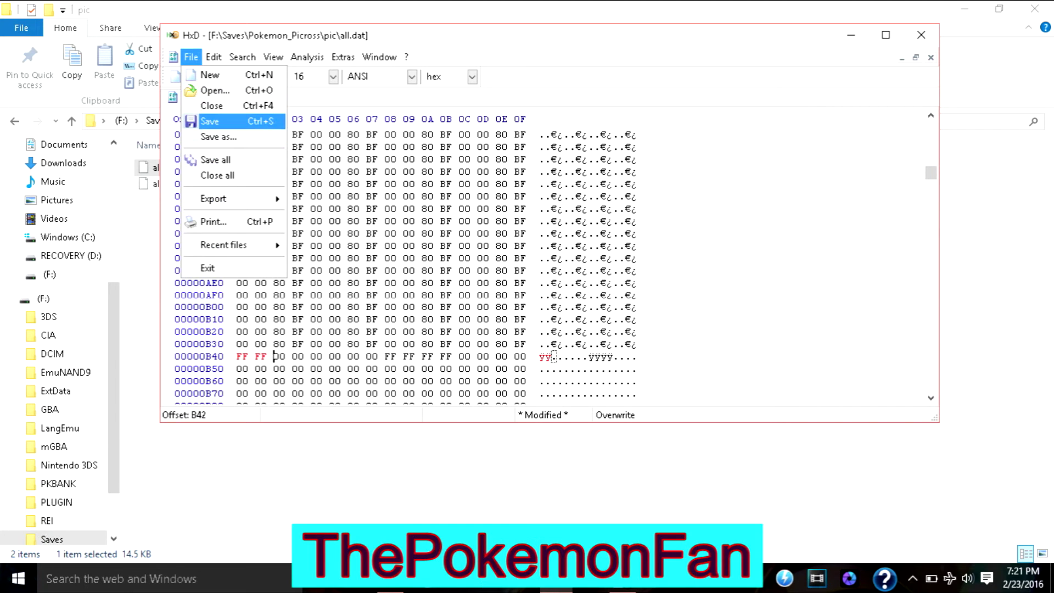
left_click(922, 34)
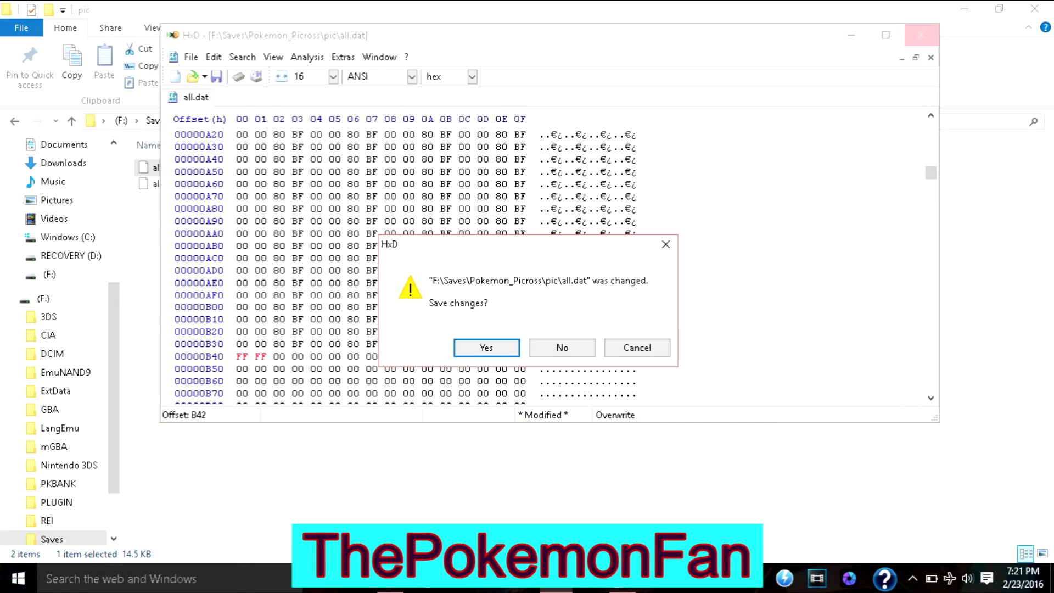
left_click(562, 347)
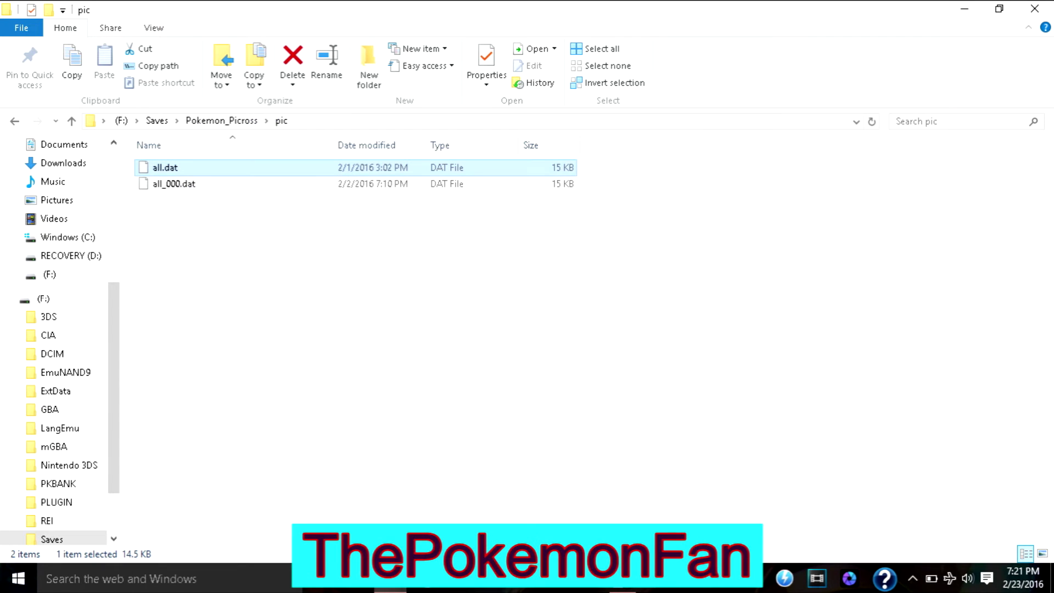